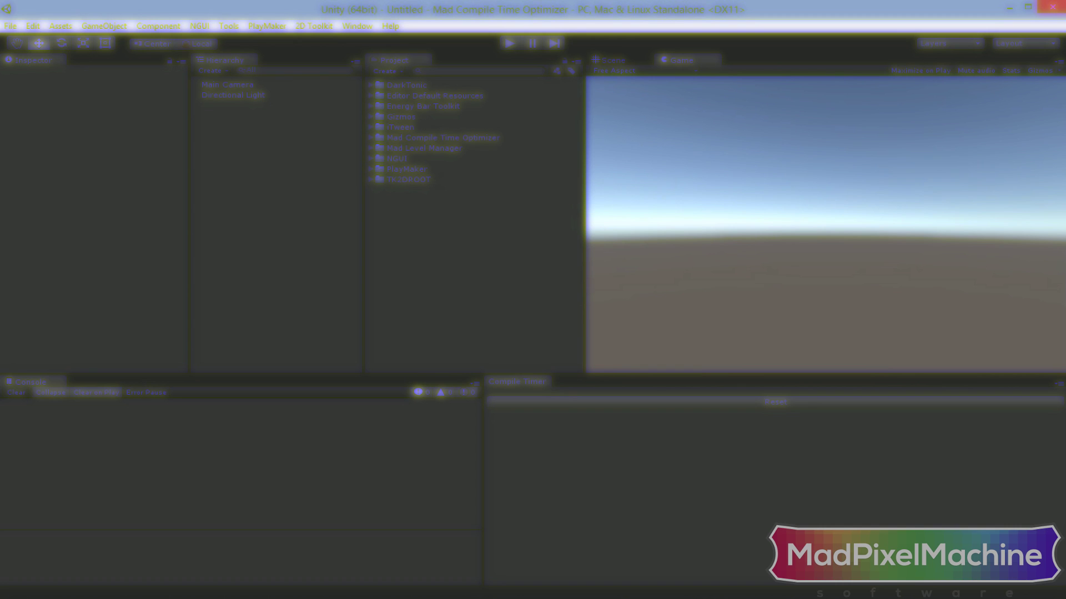
- Import the Mad Compile Time Optimizer package from the Asset Store with all its files
{"action": "left_click", "coordinate": [340, 138]}
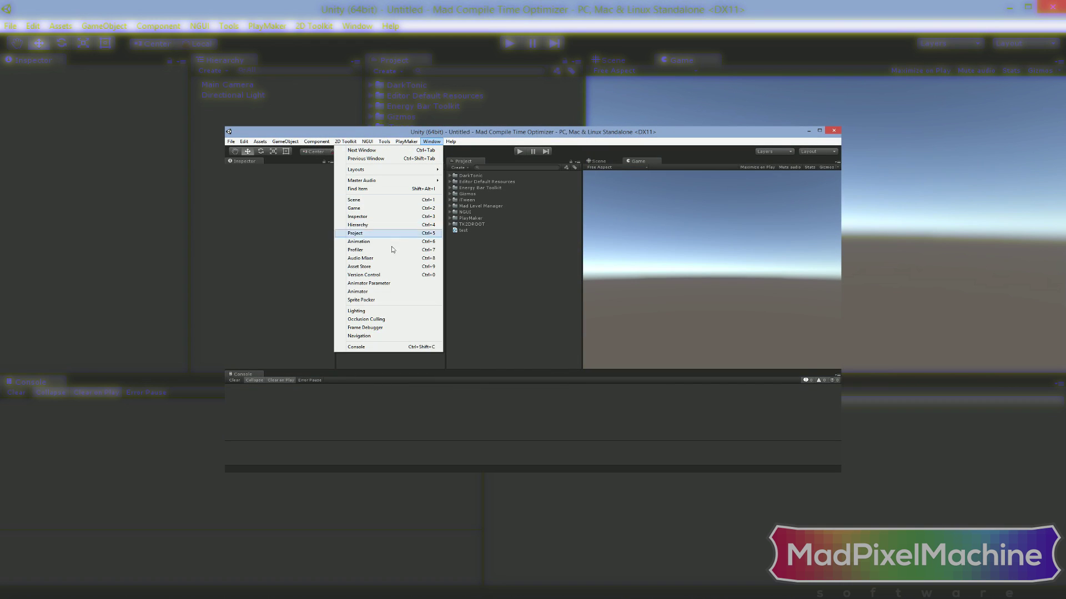
{"action": "left_click", "coordinate": [393, 247]}
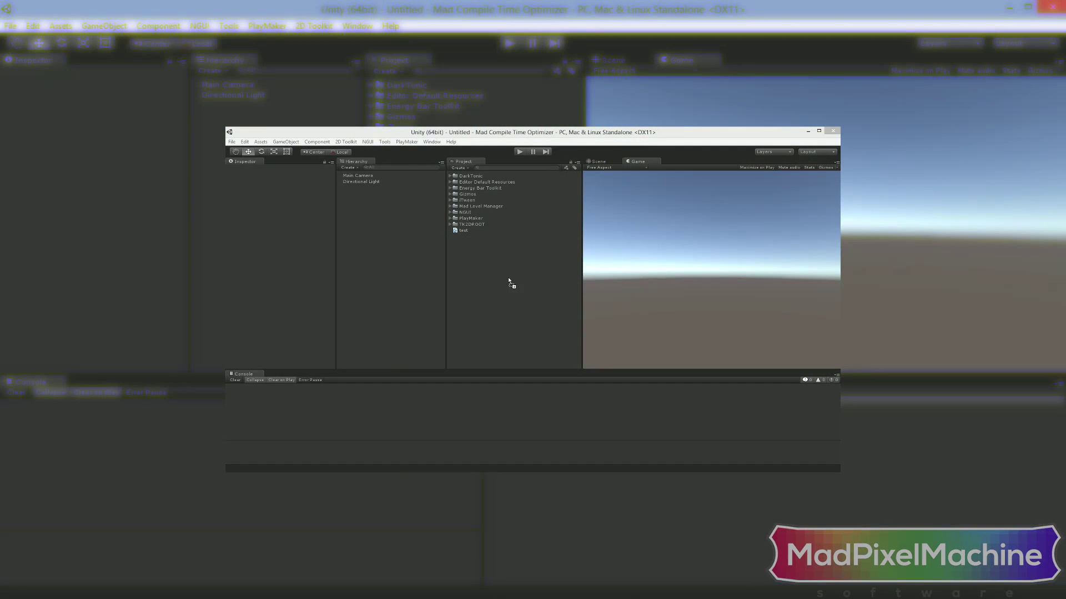
{"action": "left_click_drag", "start_coordinate": [508, 281], "coordinate": [510, 280]}
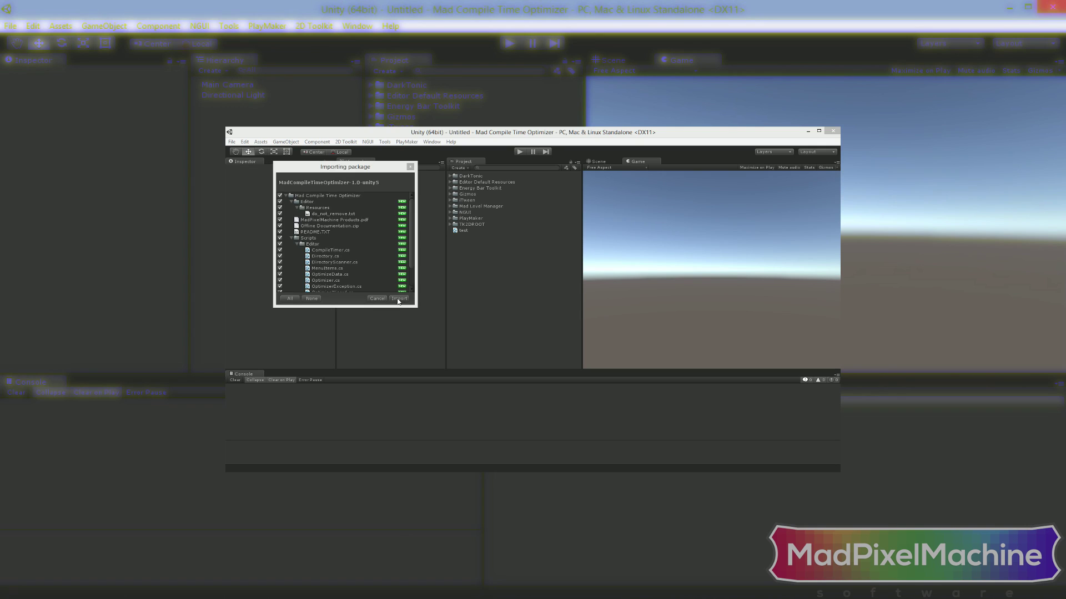
{"action": "left_click", "coordinate": [399, 299]}
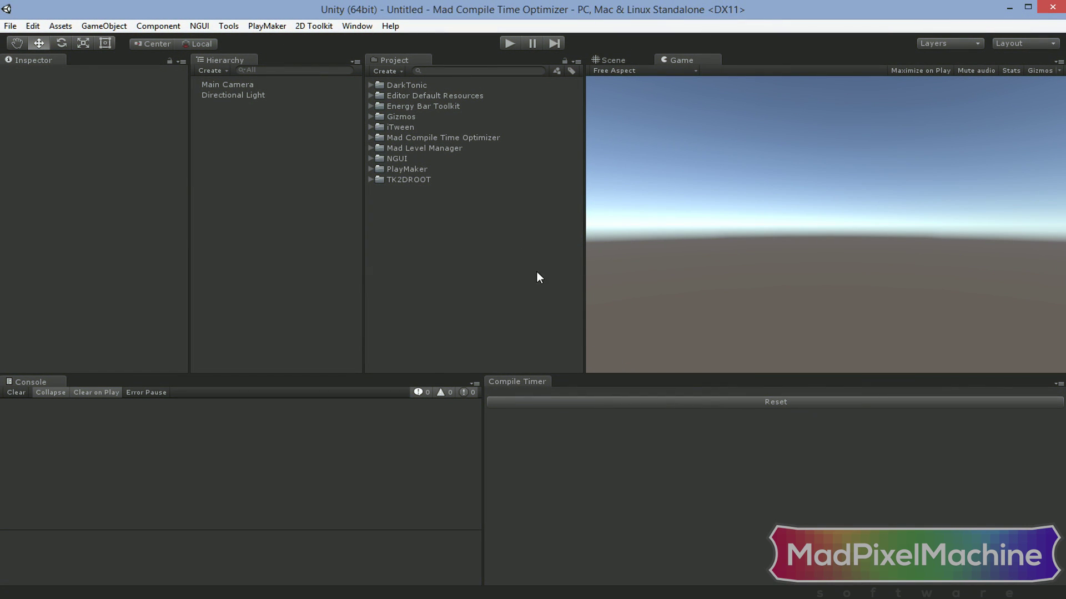
{"action": "left_click", "coordinate": [395, 71]}
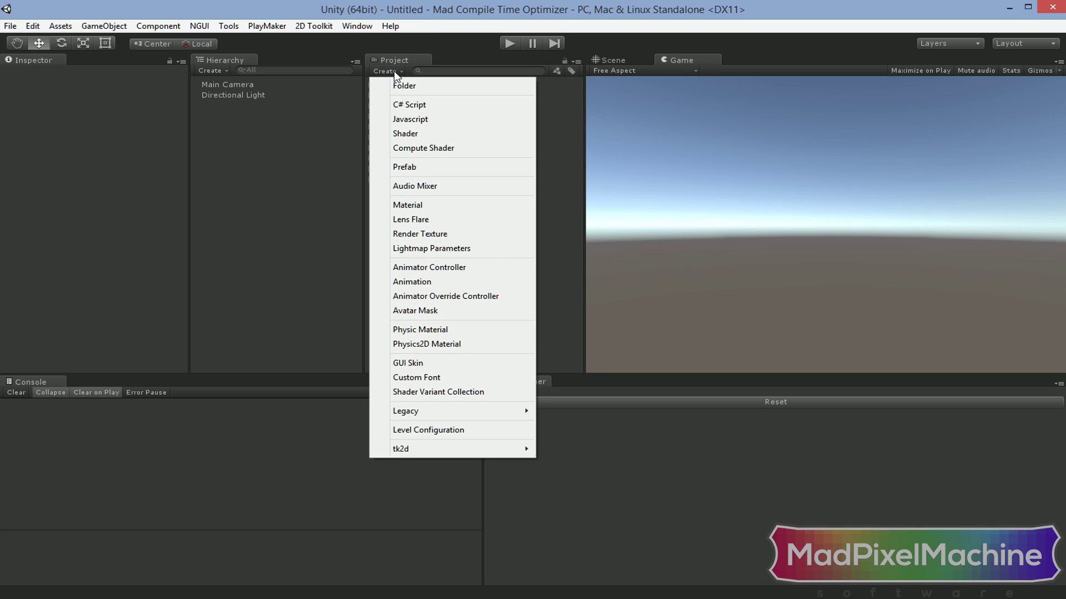
- Create a C# script named test and let it compile, logging 14557 ms
{"action": "left_click", "coordinate": [426, 110]}
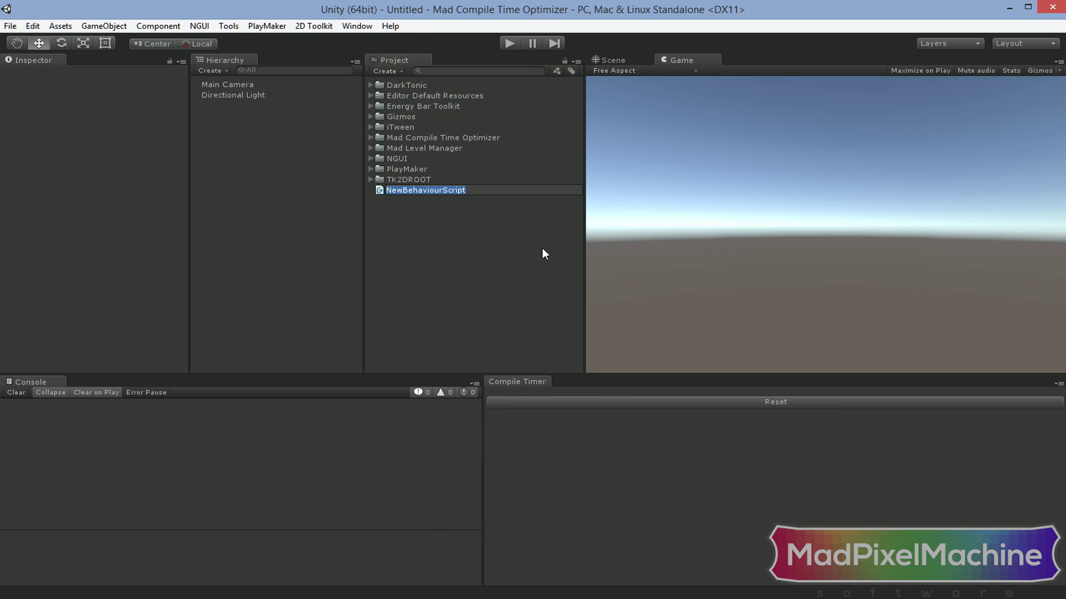
{"action": "type", "text": "test"}
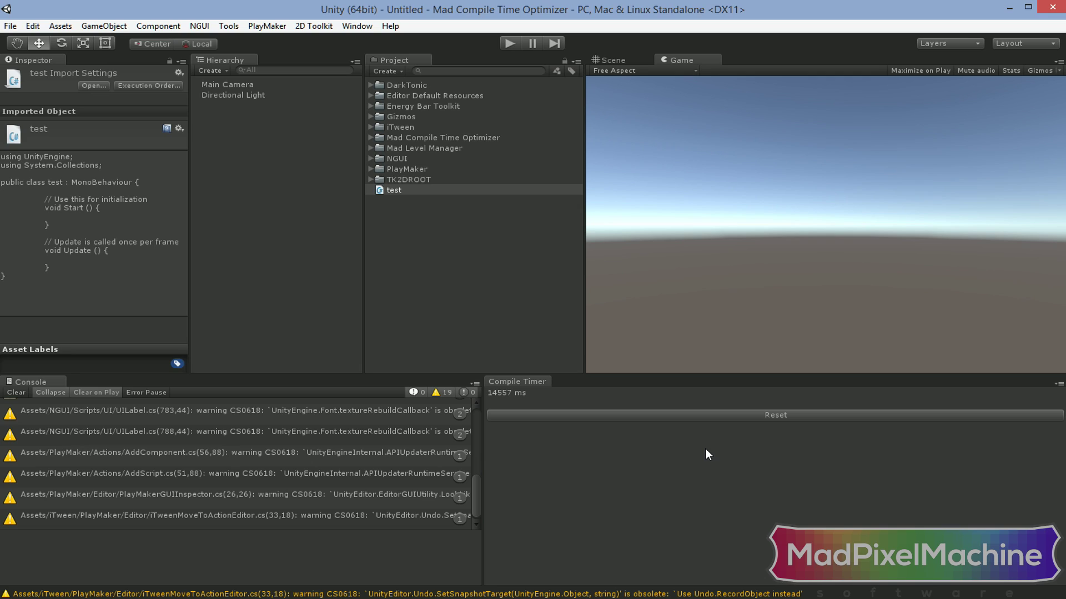
{"action": "left_click", "coordinate": [404, 189]}
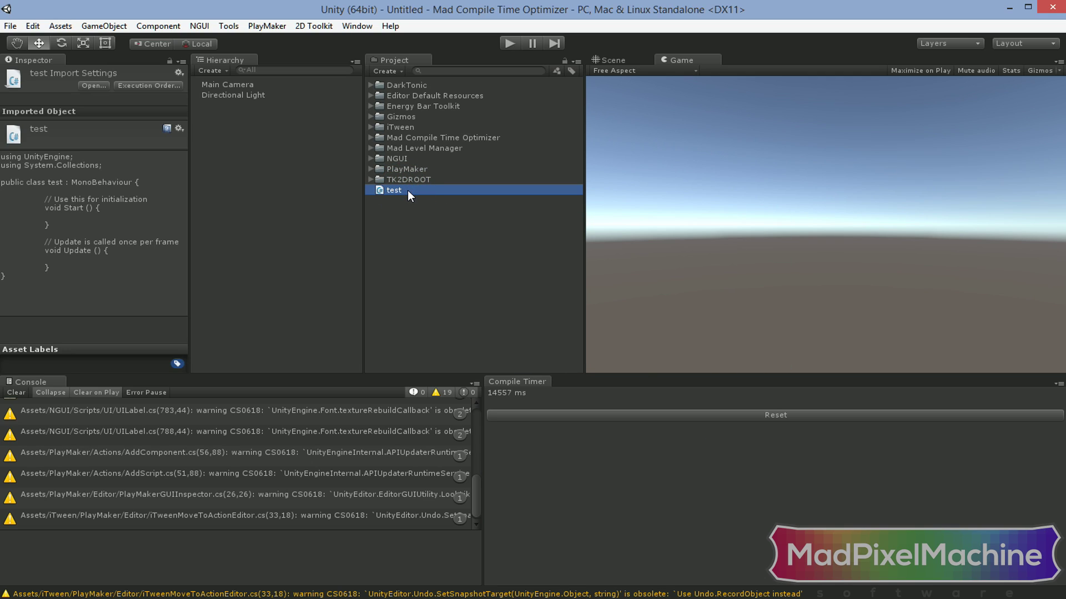
- Add a blank line inside test's Start method in MonoDevelop, save, and return to Unity
{"action": "double_click", "coordinate": [407, 189]}
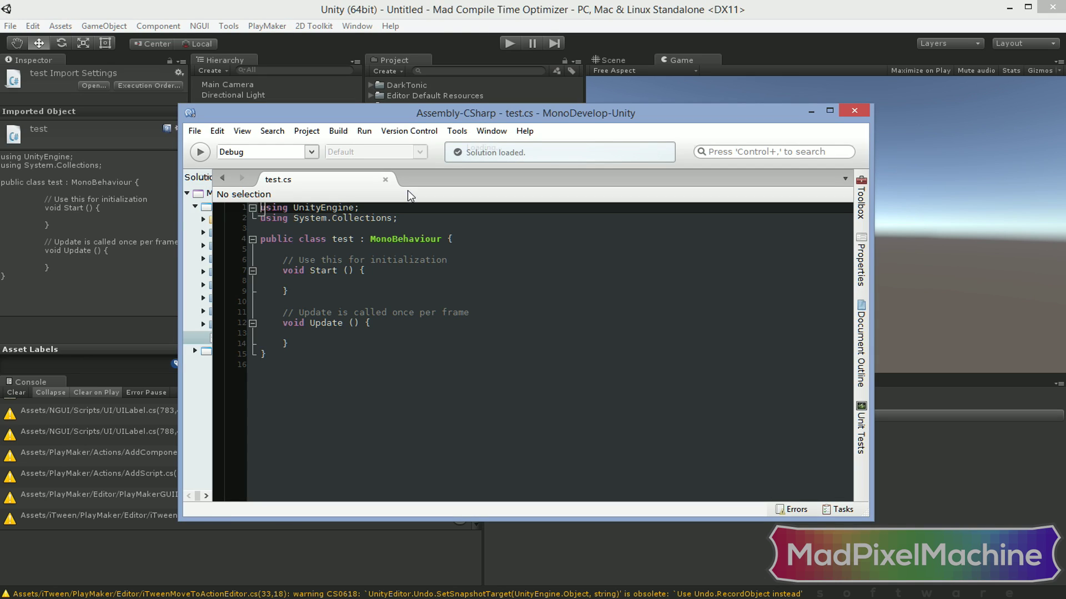
{"action": "left_click", "coordinate": [381, 272]}
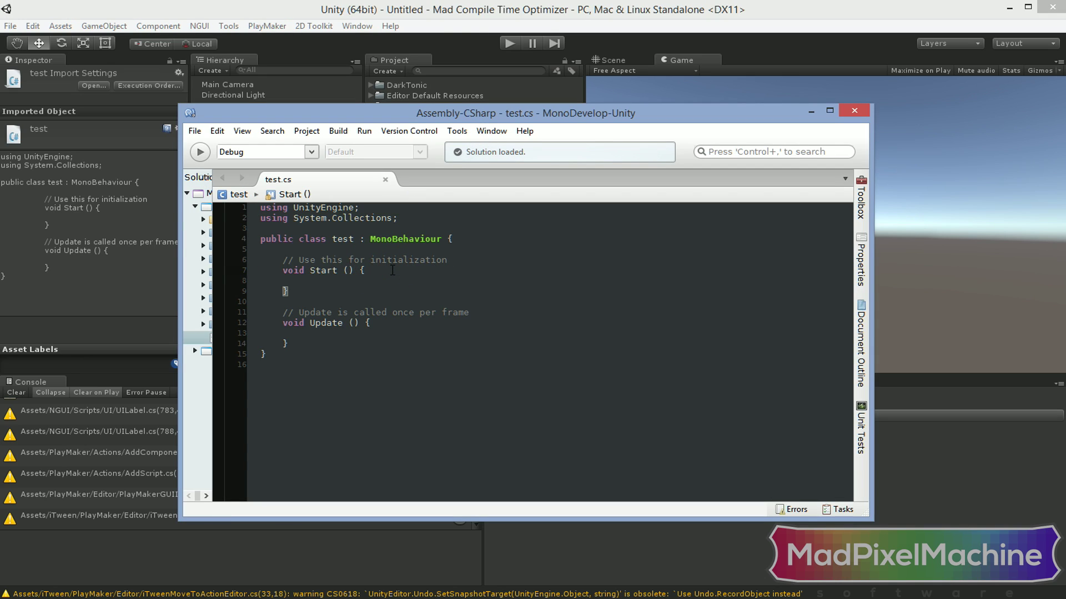
{"action": "key", "text": "Return"}
{"action": "left_click", "coordinate": [194, 131]}
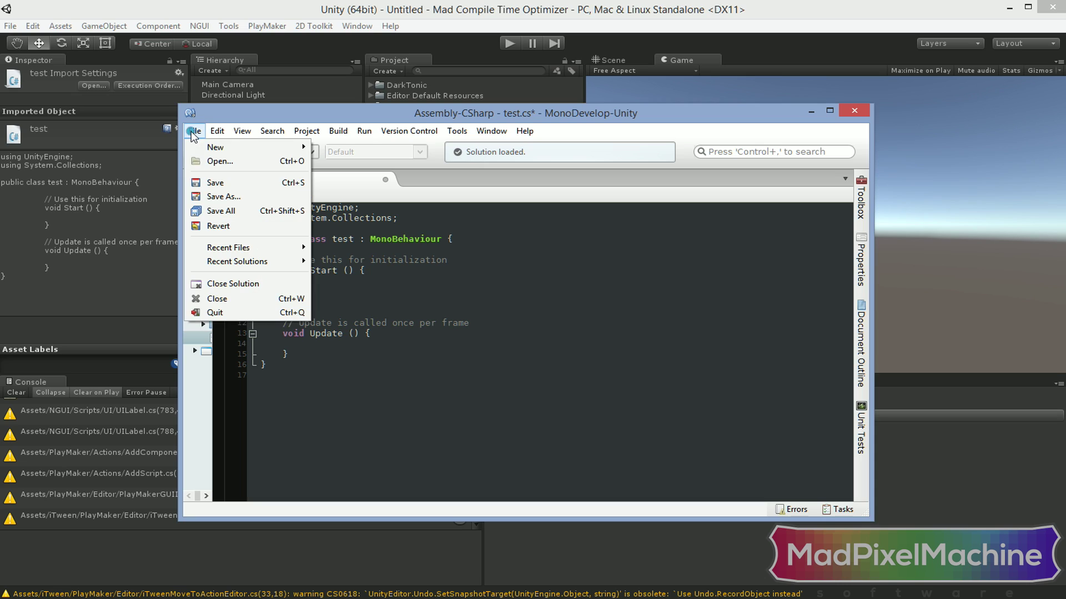
{"action": "left_click", "coordinate": [217, 182]}
{"action": "left_click", "coordinate": [907, 440]}
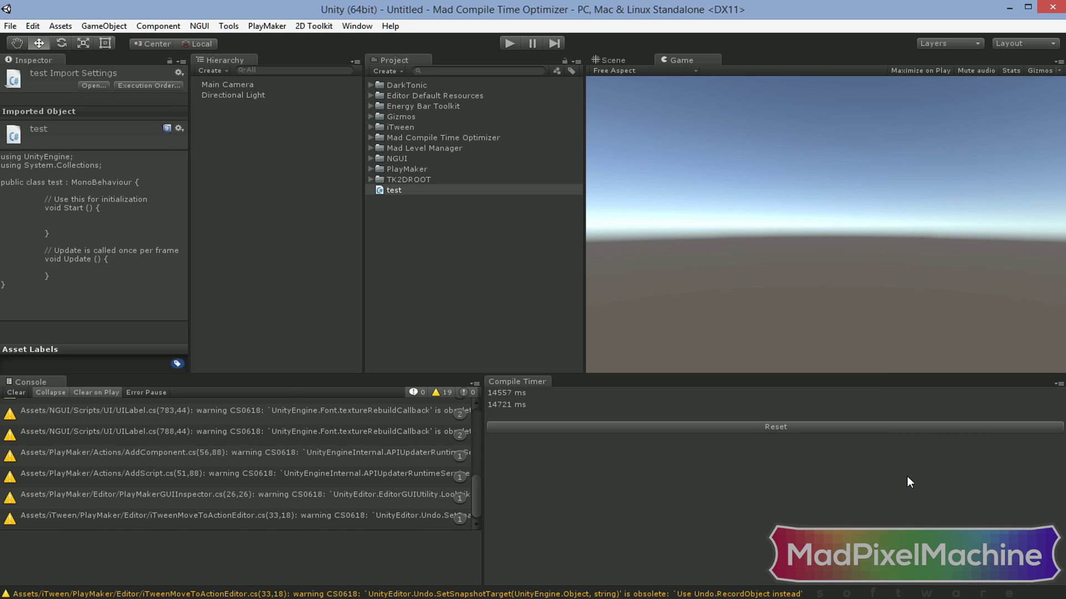
- Add another blank line in Start, save test.cs again, and let Unity recompile
{"action": "key", "text": "alt+Tab"}
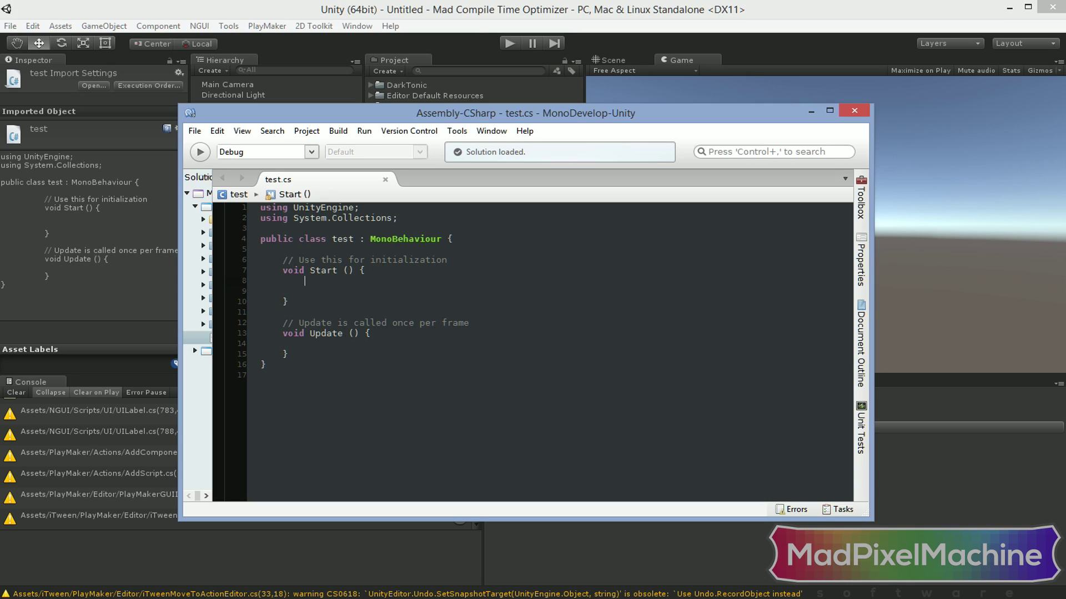
{"action": "key", "text": "Return"}
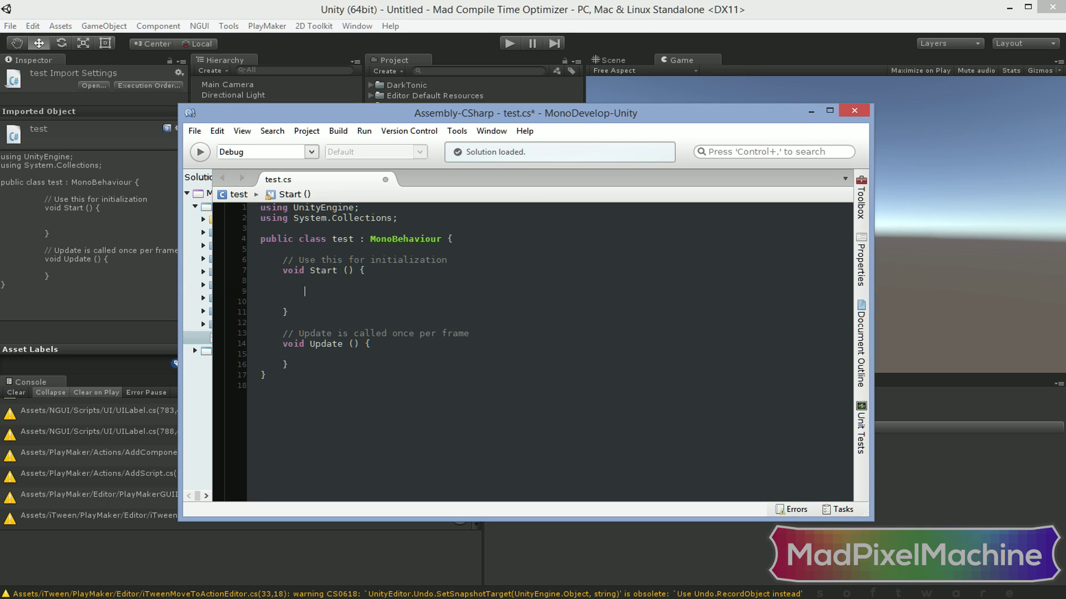
{"action": "left_click", "coordinate": [194, 131]}
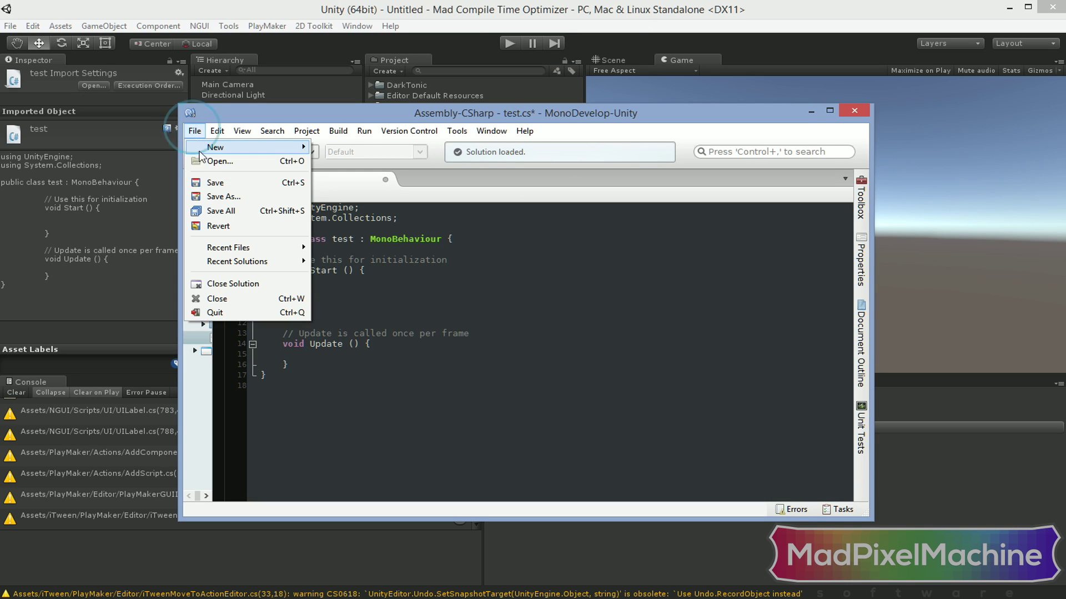
{"action": "left_click", "coordinate": [216, 183]}
{"action": "key", "text": "alt+Tab"}
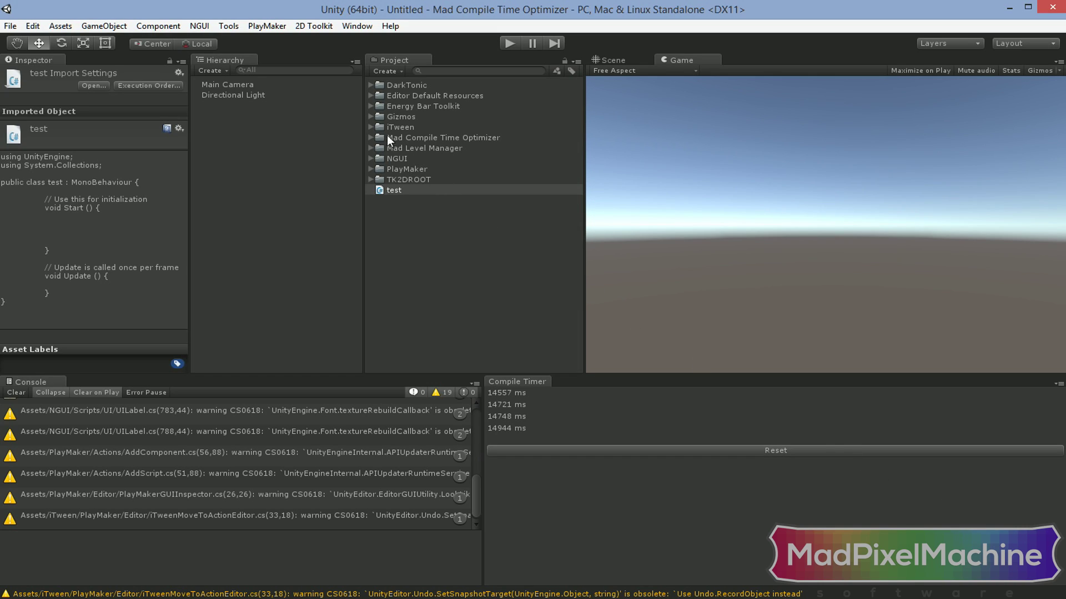
{"action": "left_click", "coordinate": [228, 25]}
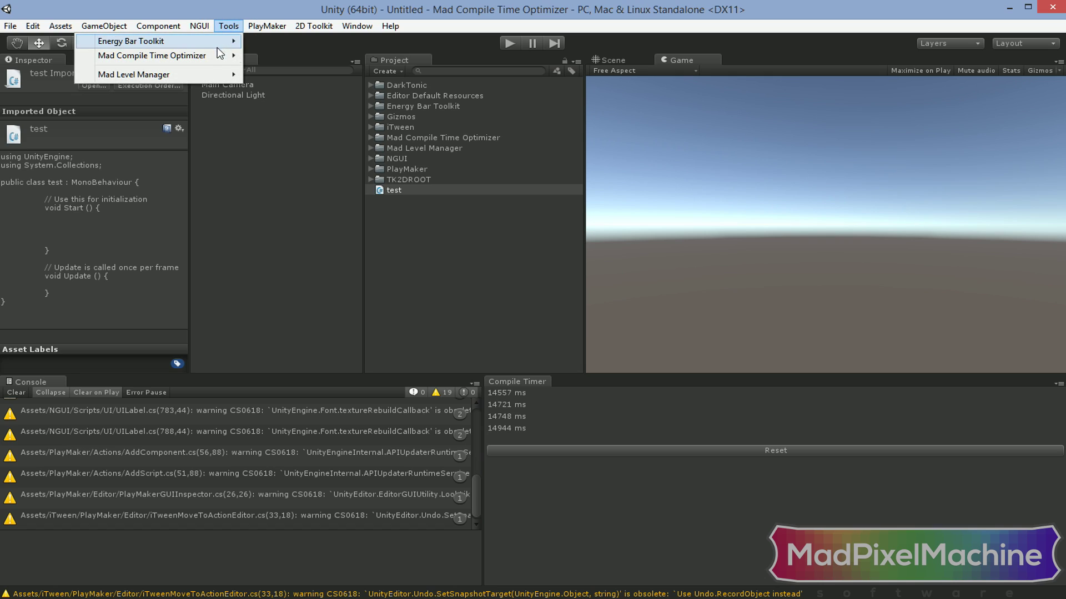
- Mark DarkTonic, Energy Bar Toolkit, iTween, Mad Level Manager, NGUI, PlayMaker and TK2DROOT for optimization
{"action": "mouse_move", "coordinate": [219, 52]}
{"action": "left_click", "coordinate": [326, 52]}
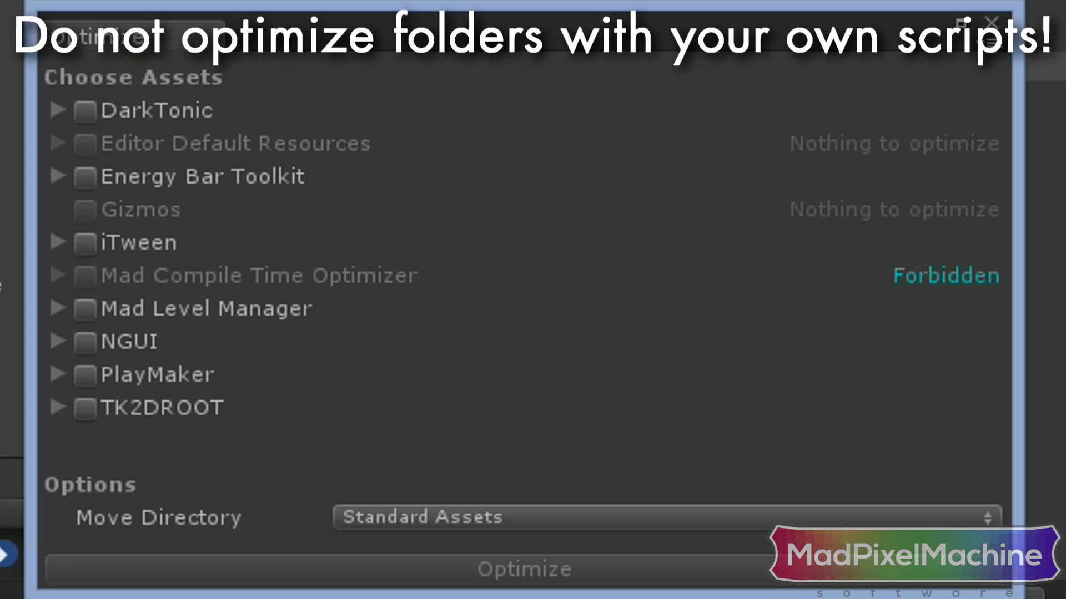
{"action": "left_click", "coordinate": [85, 110]}
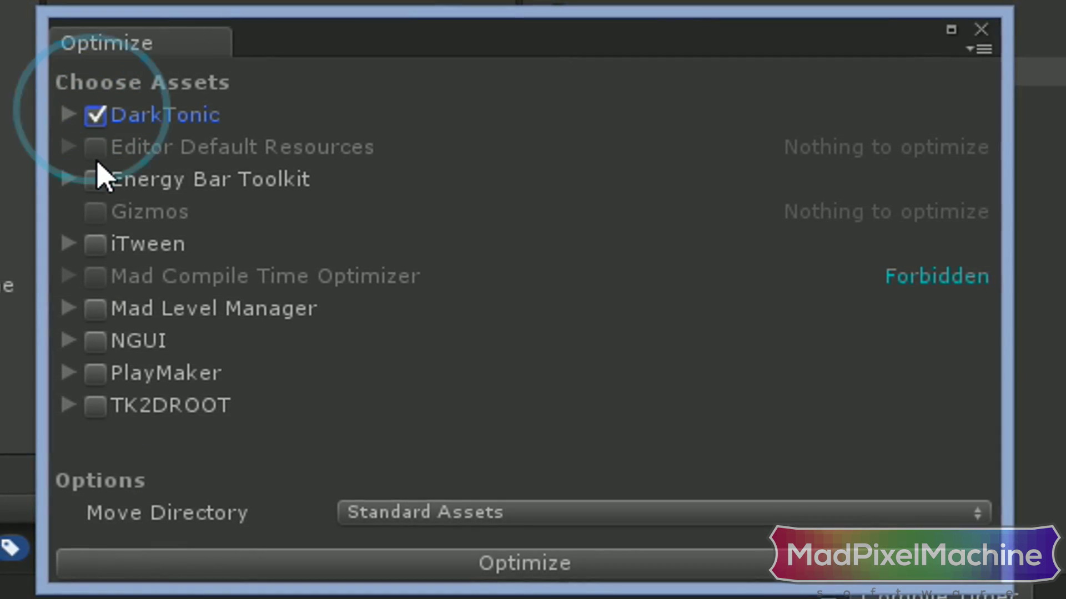
{"action": "left_click", "coordinate": [97, 178]}
{"action": "left_click", "coordinate": [97, 243]}
{"action": "left_click", "coordinate": [98, 308]}
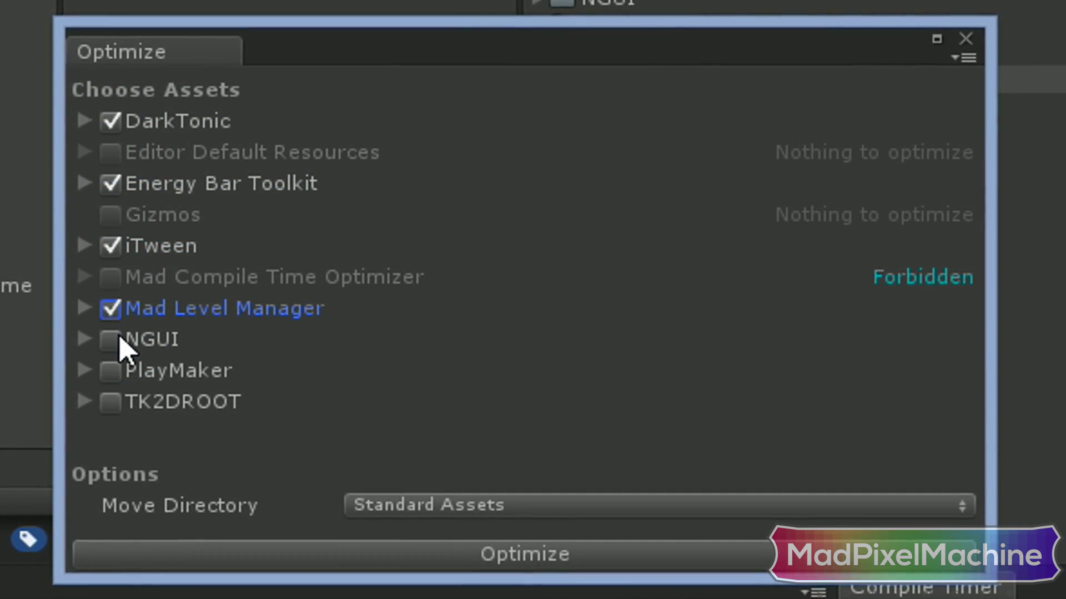
{"action": "left_click", "coordinate": [117, 339]}
{"action": "left_click", "coordinate": [116, 370]}
{"action": "left_click", "coordinate": [116, 402]}
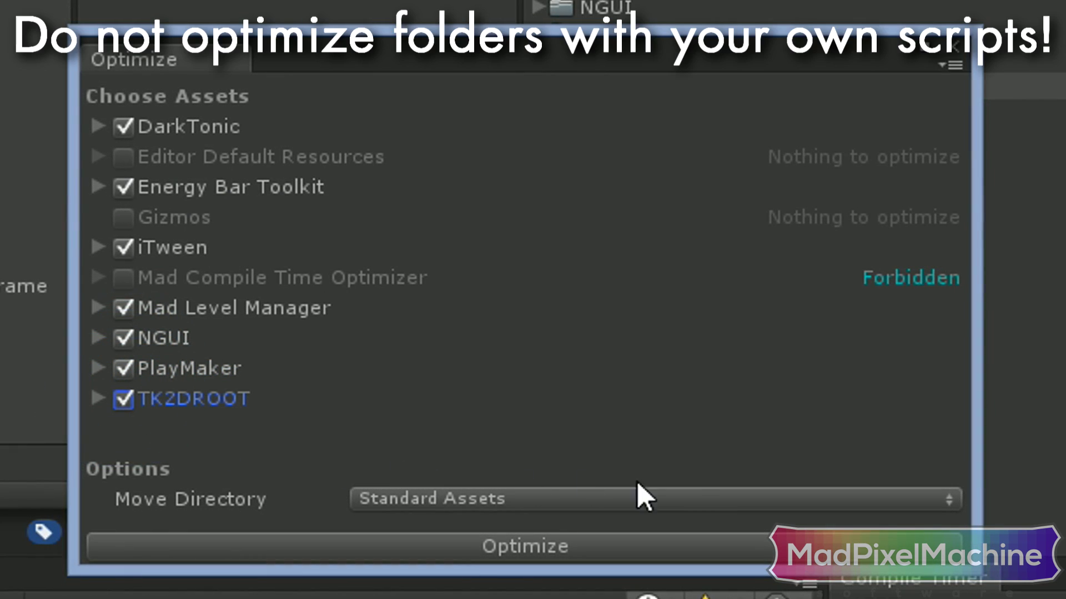
- Keep Standard Assets as the move directory and run the optimization
{"action": "left_click", "coordinate": [711, 498]}
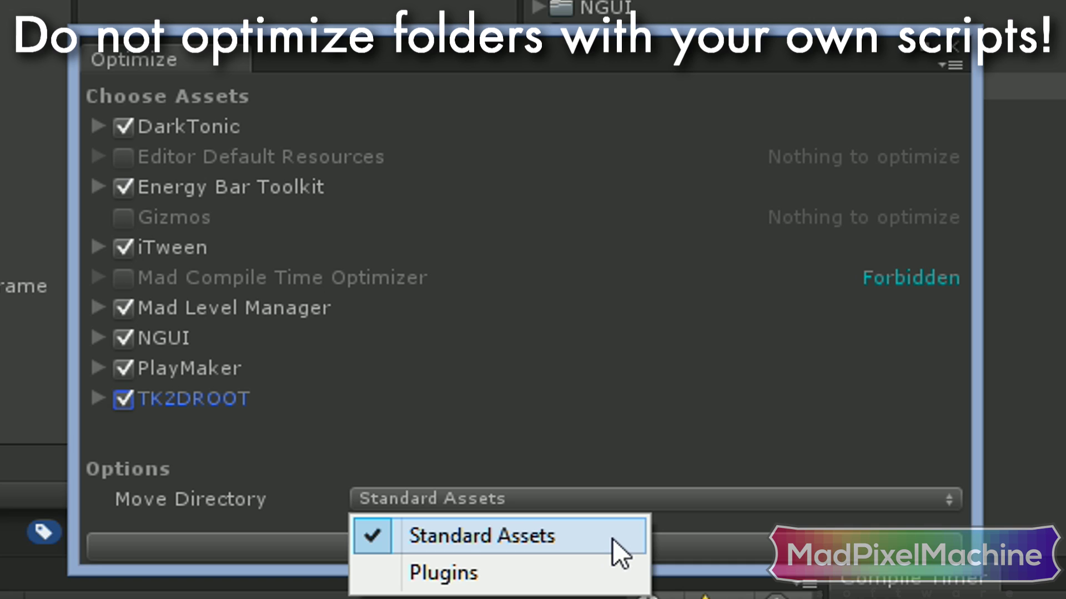
{"action": "left_click", "coordinate": [661, 455]}
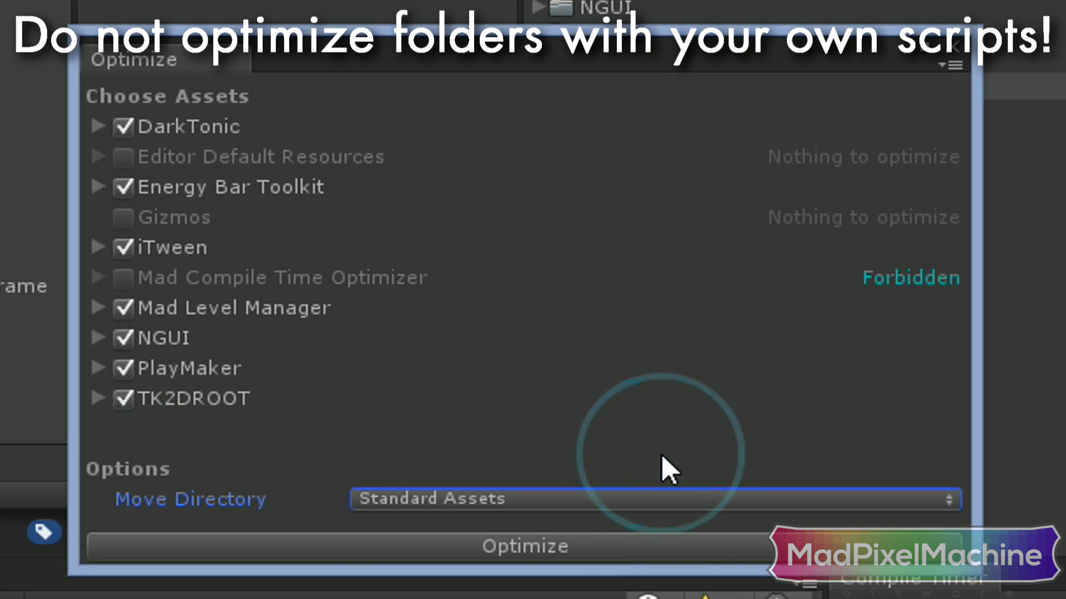
{"action": "left_click", "coordinate": [640, 552]}
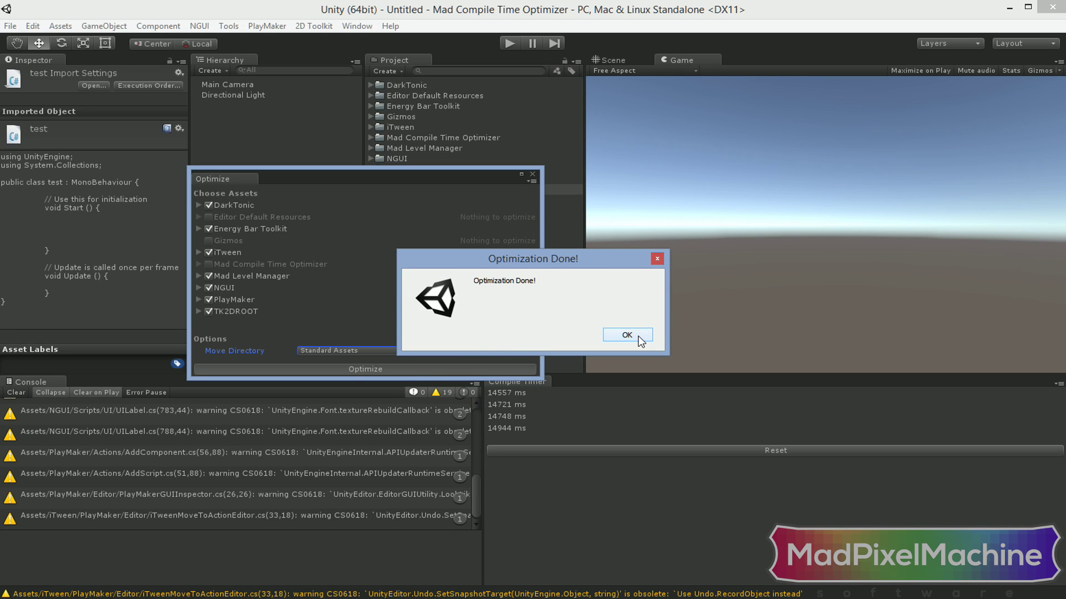
{"action": "left_click", "coordinate": [627, 335]}
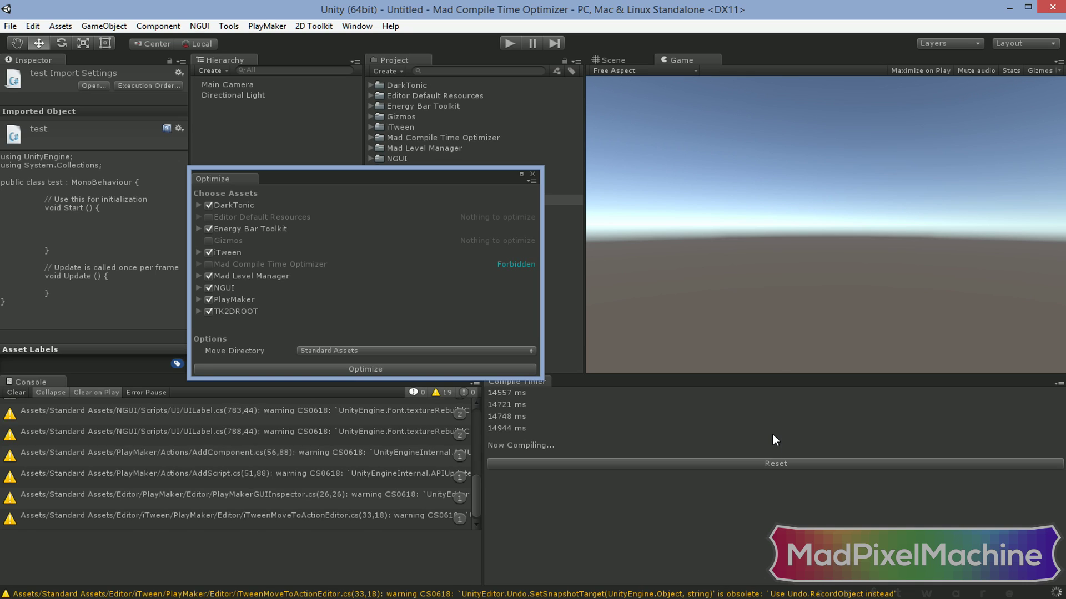
- Close the optimizer and check the DarkTonic, Editor and Energy Bar Toolkit folders in Standard Assets
{"action": "left_click", "coordinate": [532, 175]}
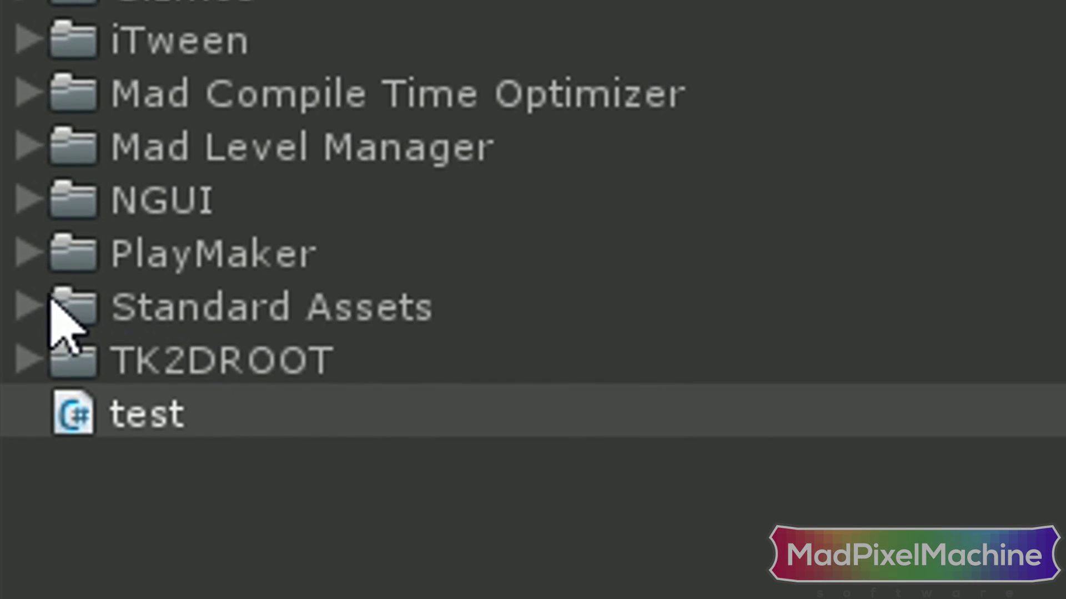
{"action": "left_click", "coordinate": [26, 307]}
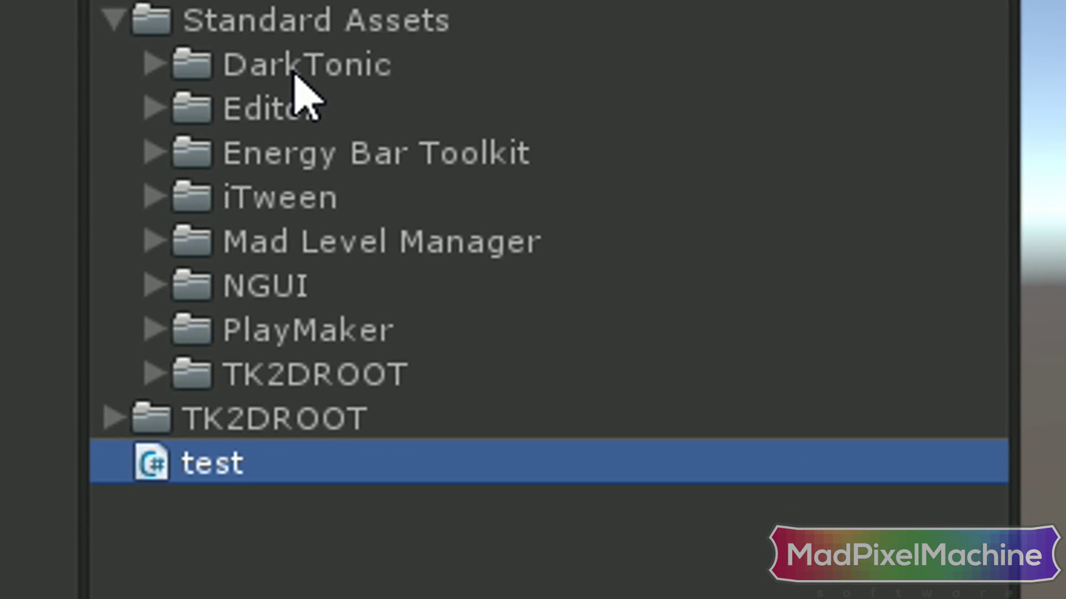
{"action": "left_click", "coordinate": [150, 59]}
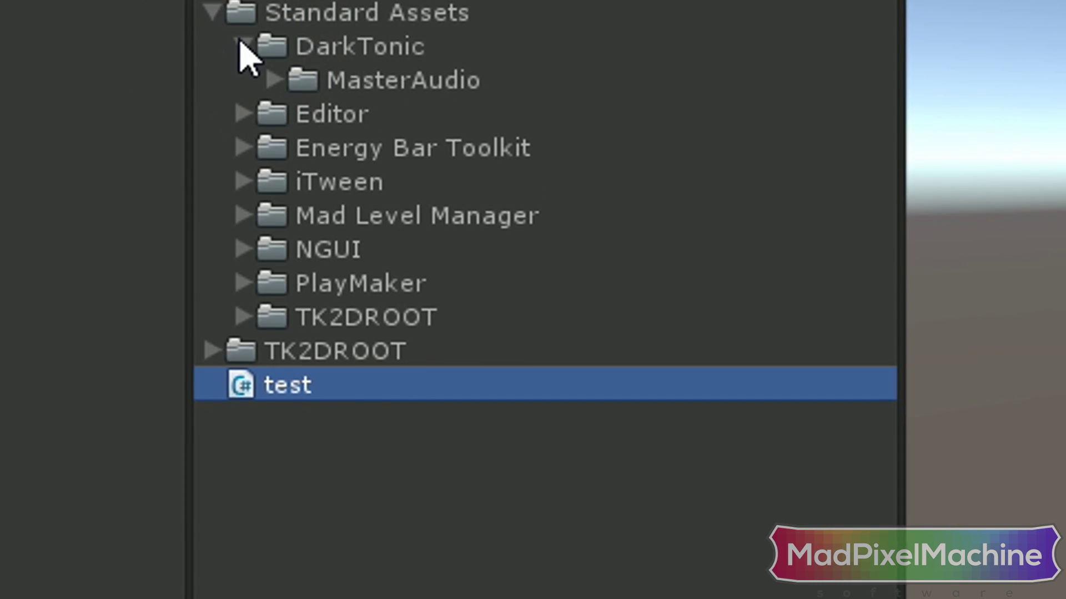
{"action": "left_click", "coordinate": [227, 49]}
{"action": "left_click", "coordinate": [228, 85]}
{"action": "left_click", "coordinate": [245, 78]}
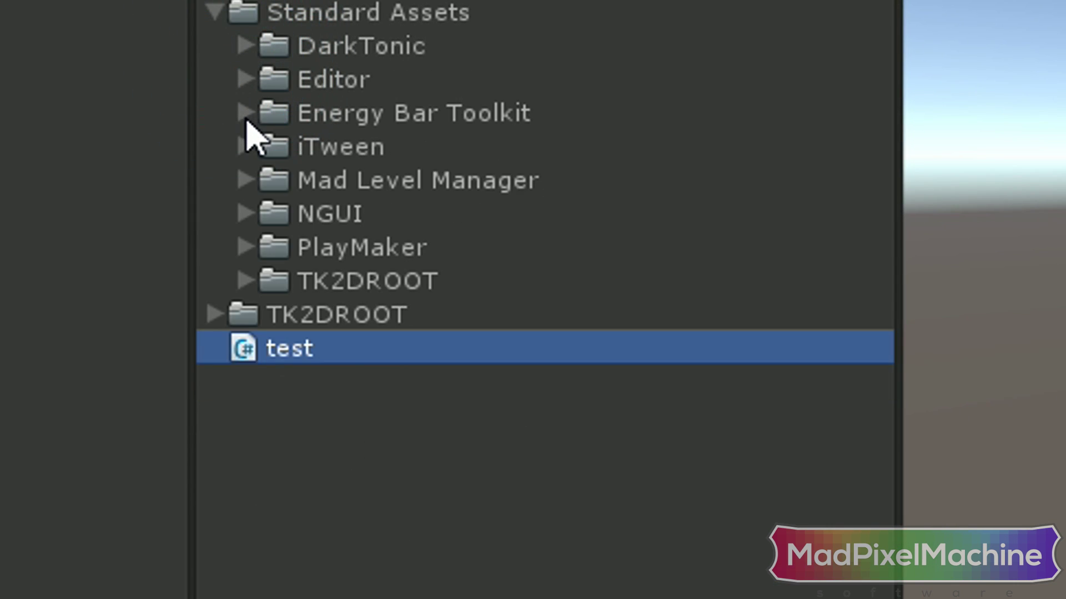
{"action": "left_click", "coordinate": [245, 114]}
{"action": "left_click", "coordinate": [245, 114]}
- Check the iTween, Mad Level Manager, NGUI, PlayMaker and TK2DROOT folders, then save test.cs
{"action": "left_click", "coordinate": [244, 147]}
{"action": "left_click", "coordinate": [245, 147]}
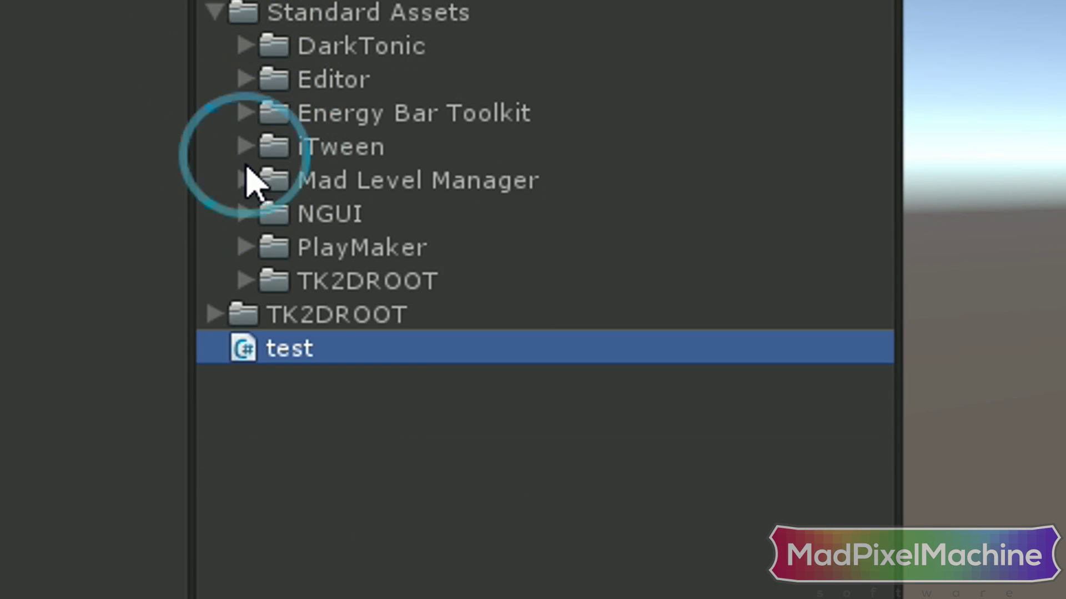
{"action": "left_click", "coordinate": [245, 180]}
{"action": "left_click", "coordinate": [245, 180]}
{"action": "left_click", "coordinate": [245, 214]}
{"action": "left_click", "coordinate": [243, 215]}
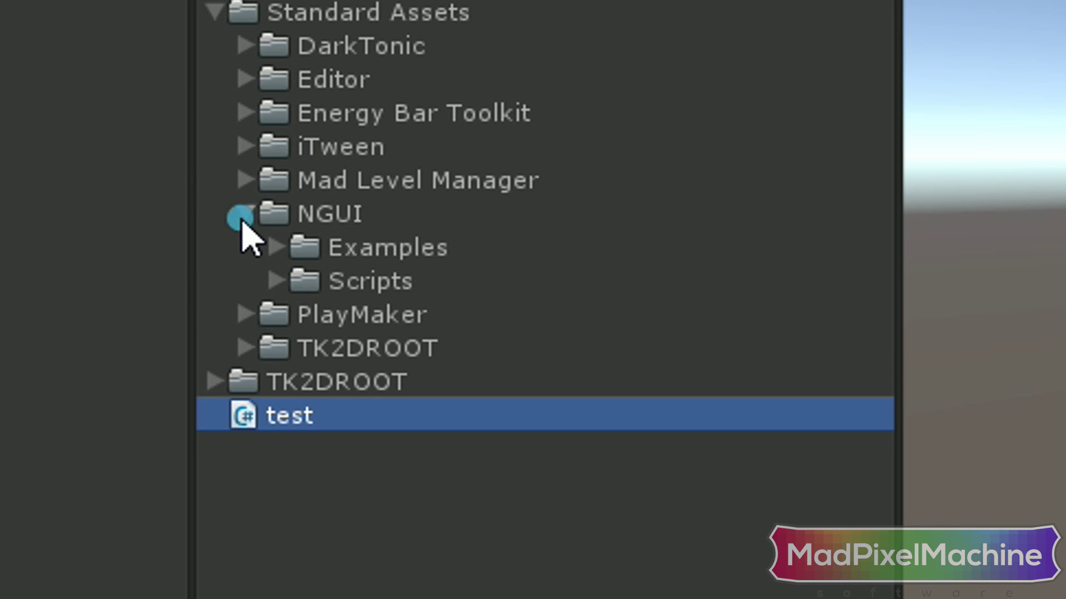
{"action": "left_click", "coordinate": [242, 248]}
{"action": "left_click", "coordinate": [242, 247]}
{"action": "left_click", "coordinate": [240, 281]}
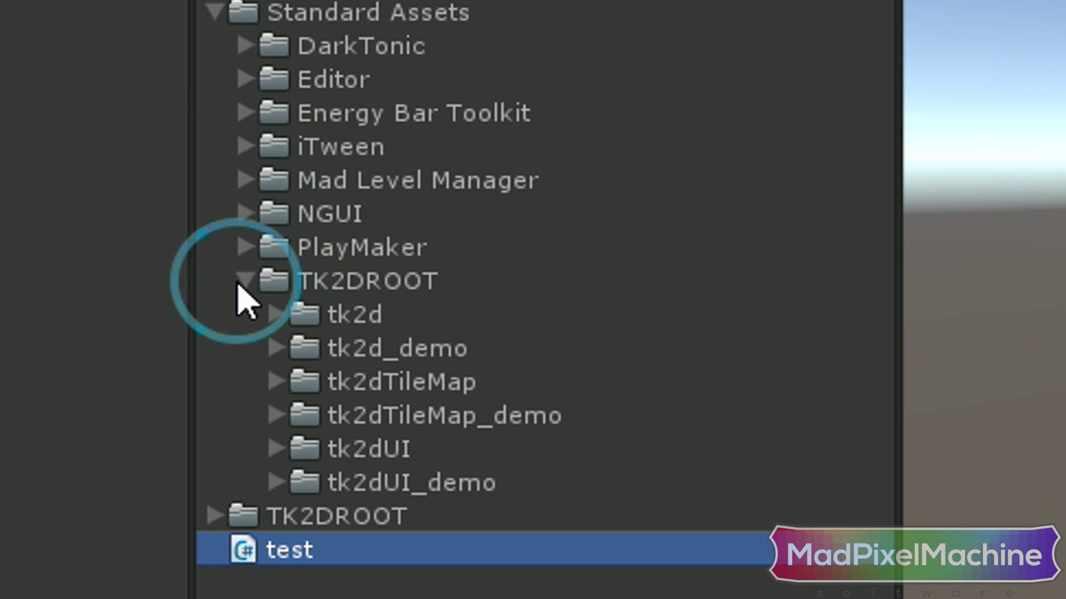
{"action": "left_click", "coordinate": [240, 282]}
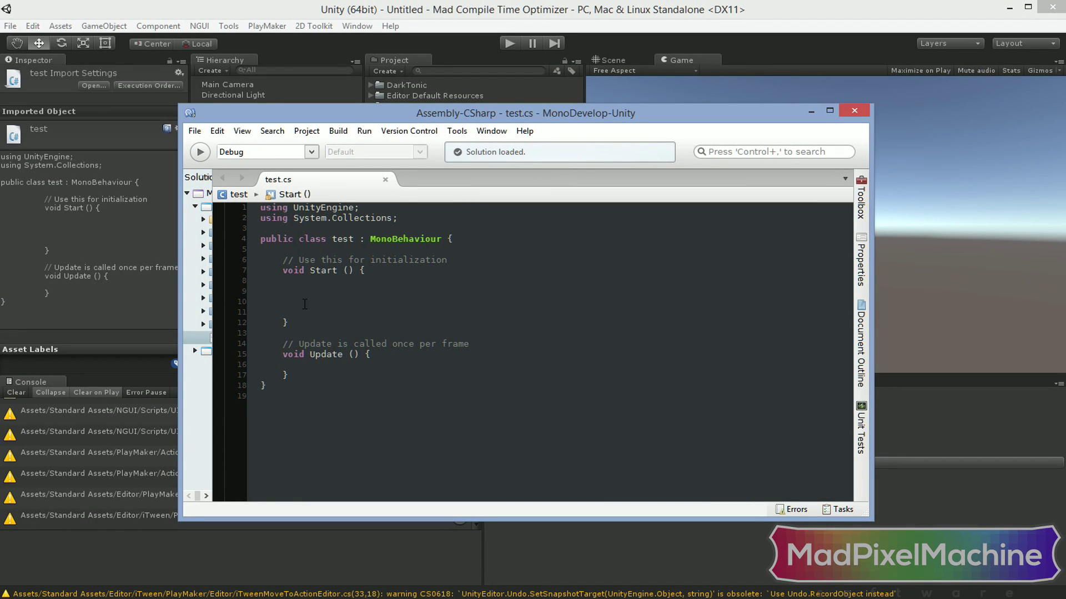
{"action": "key", "text": "ctrl+s"}
- Switch back to Unity after saving test.cs so the project recompiles
{"action": "key", "text": "alt+Tab"}
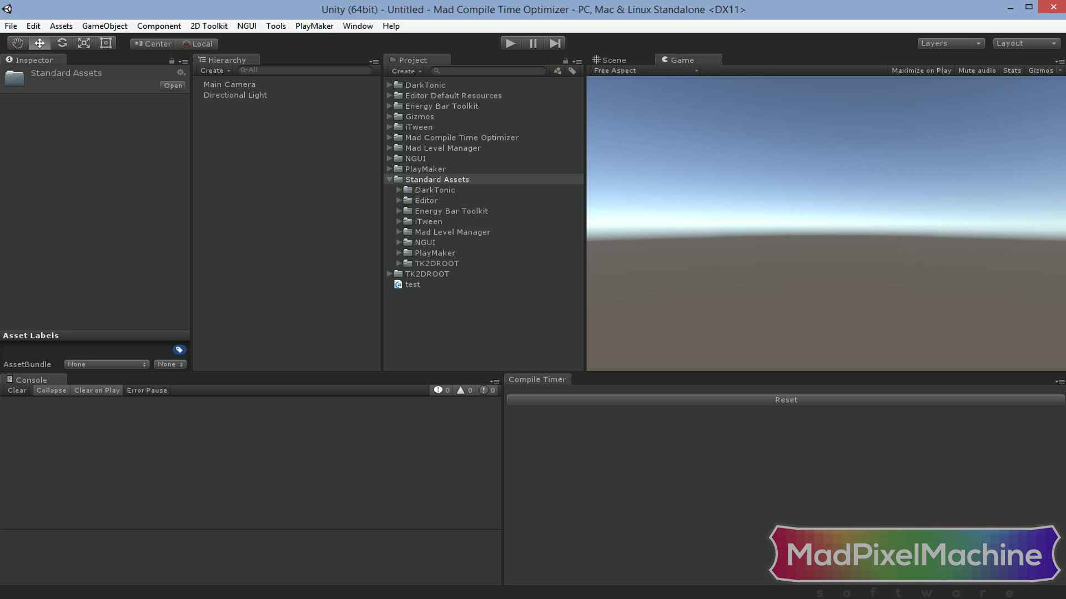
- Revert Energy Bar Toolkit and Mad Level Manager out of Standard Assets with the optimizer's Revert tool
{"action": "left_click", "coordinate": [276, 26]}
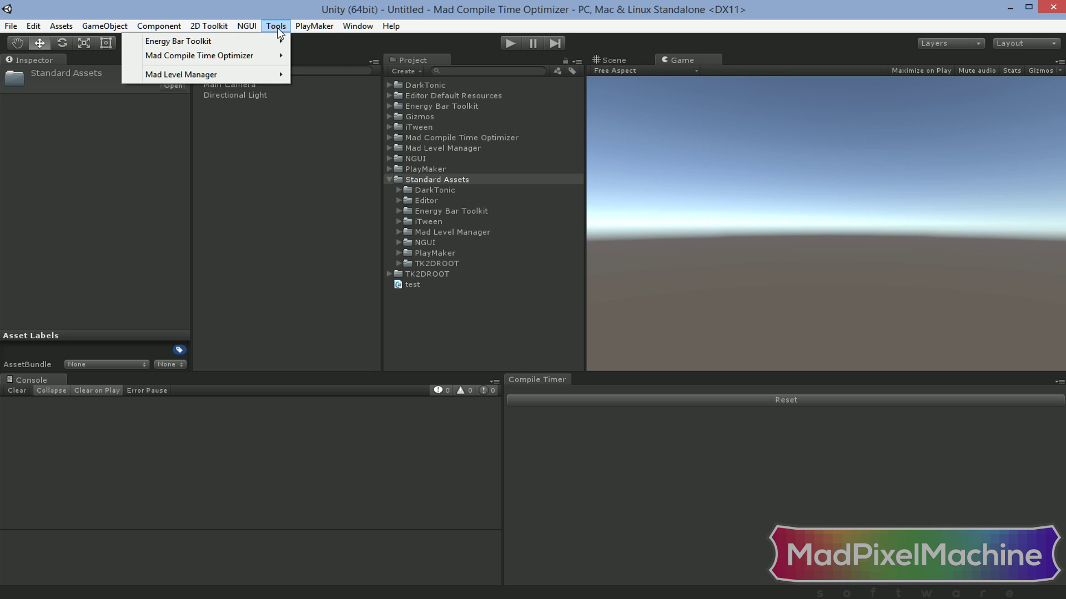
{"action": "mouse_move", "coordinate": [272, 56]}
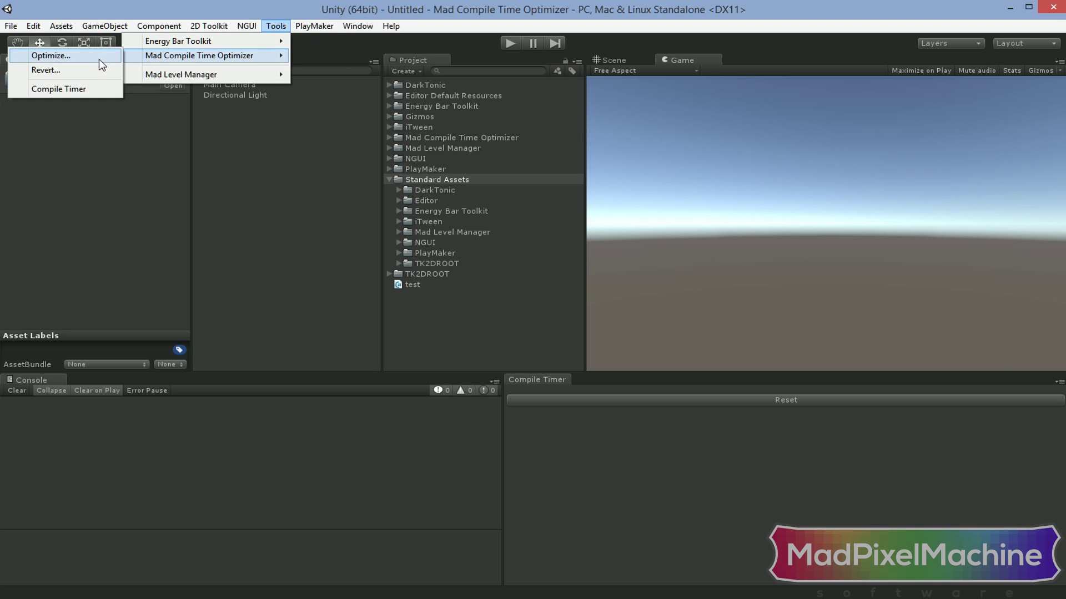
{"action": "left_click", "coordinate": [93, 72]}
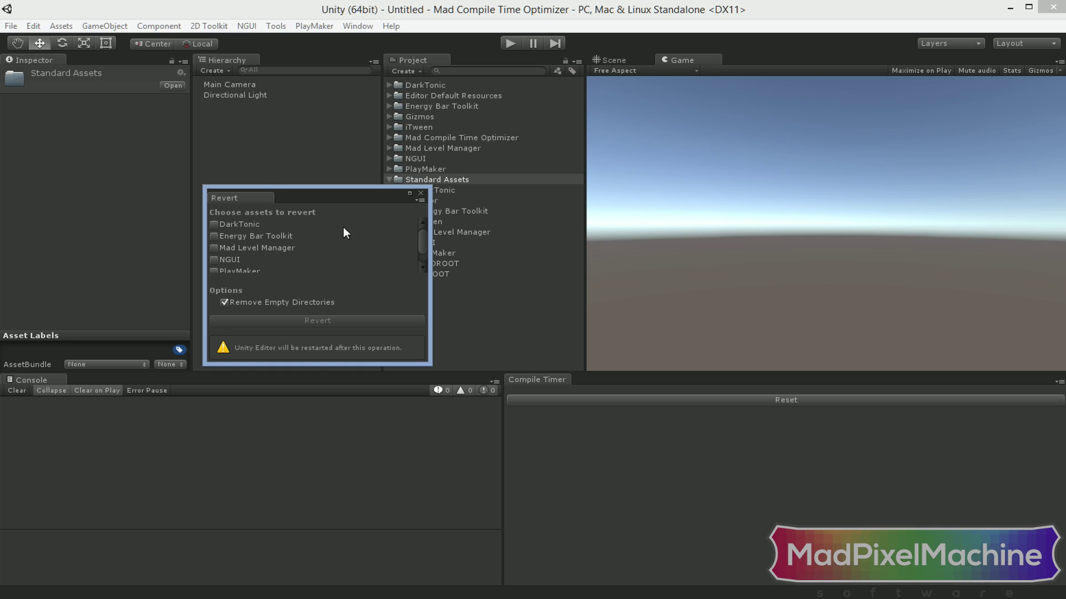
{"action": "left_click", "coordinate": [213, 236]}
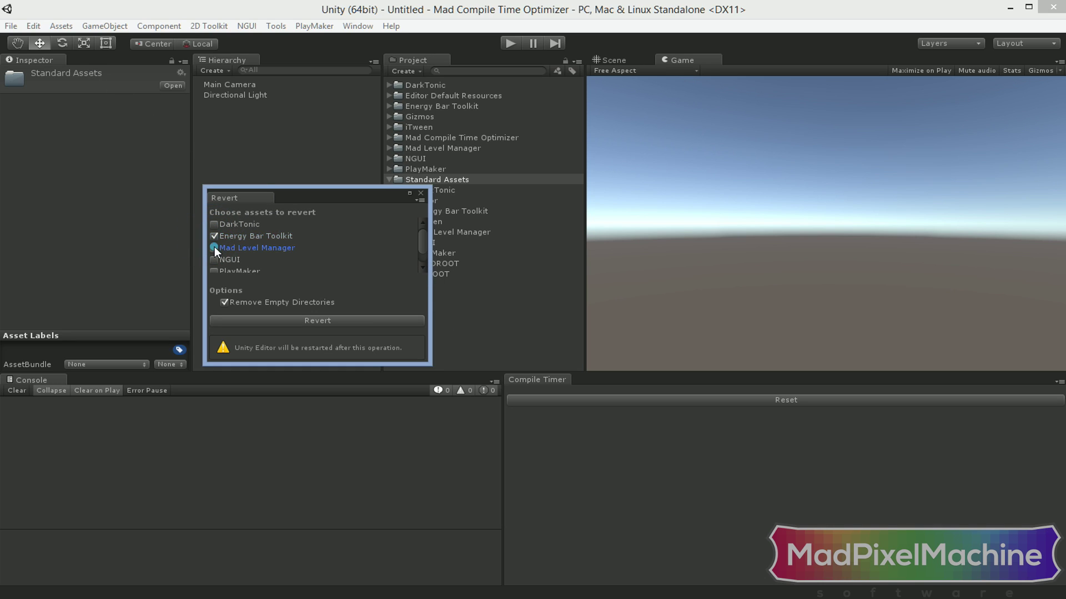
{"action": "left_click", "coordinate": [391, 325]}
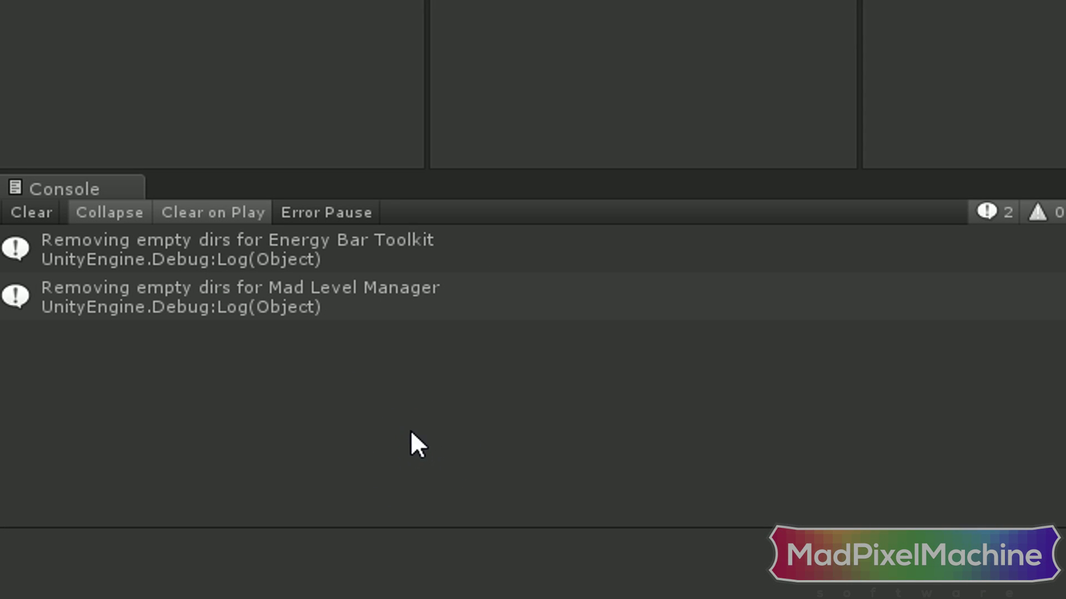
{"action": "left_click", "coordinate": [272, 33]}
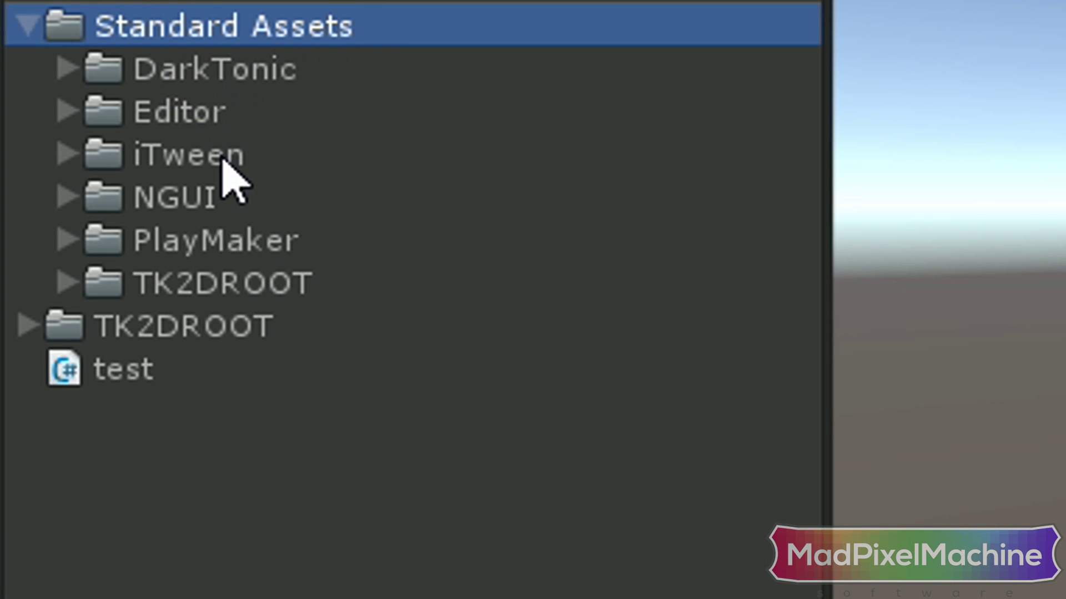